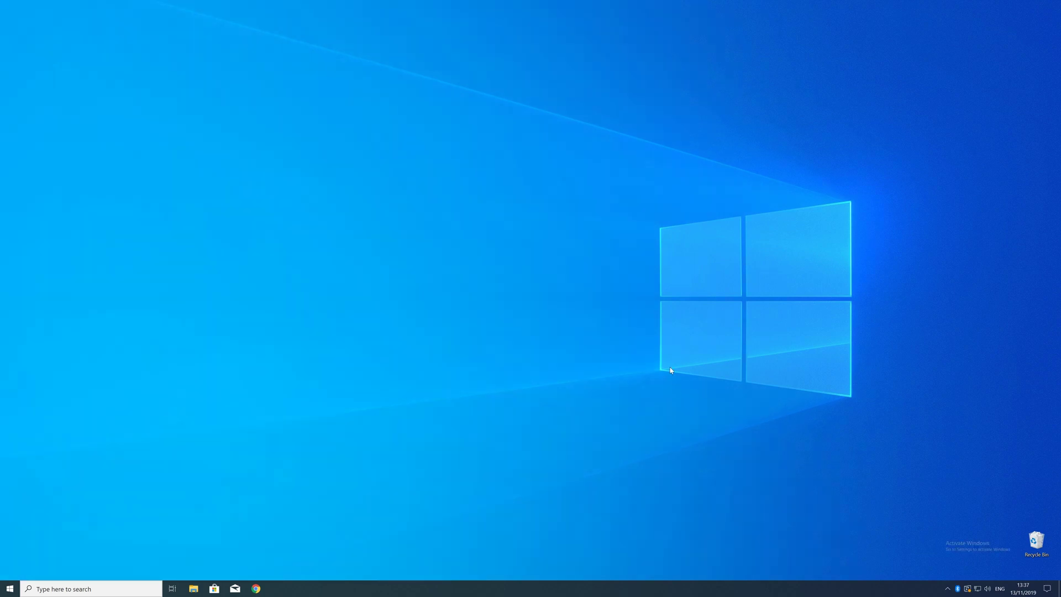
# - Check the PC's About information page, then close Settings
pyautogui.rightClick(9, 589)
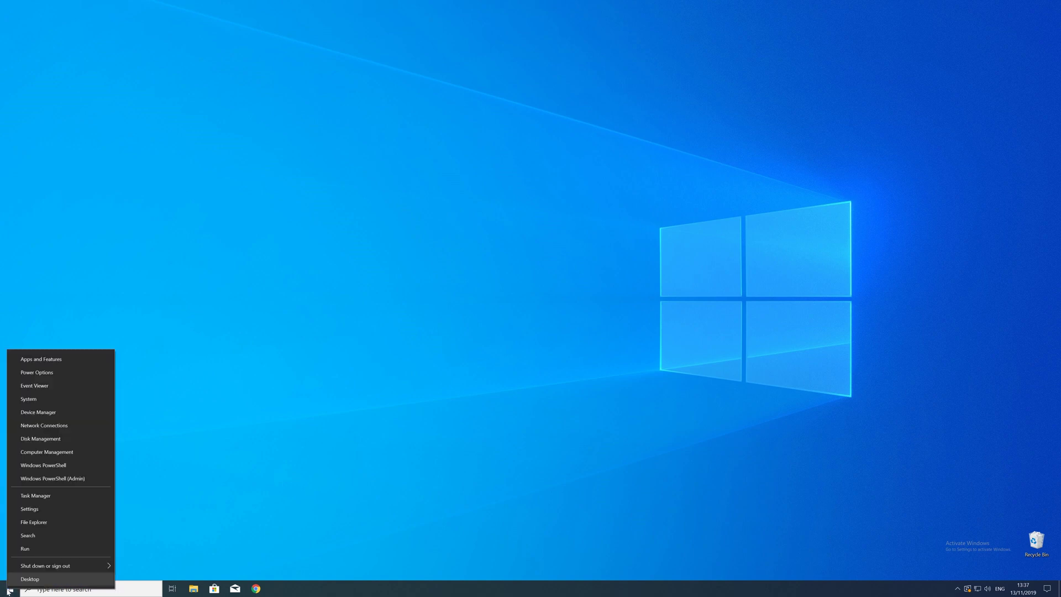
pyautogui.click(36, 400)
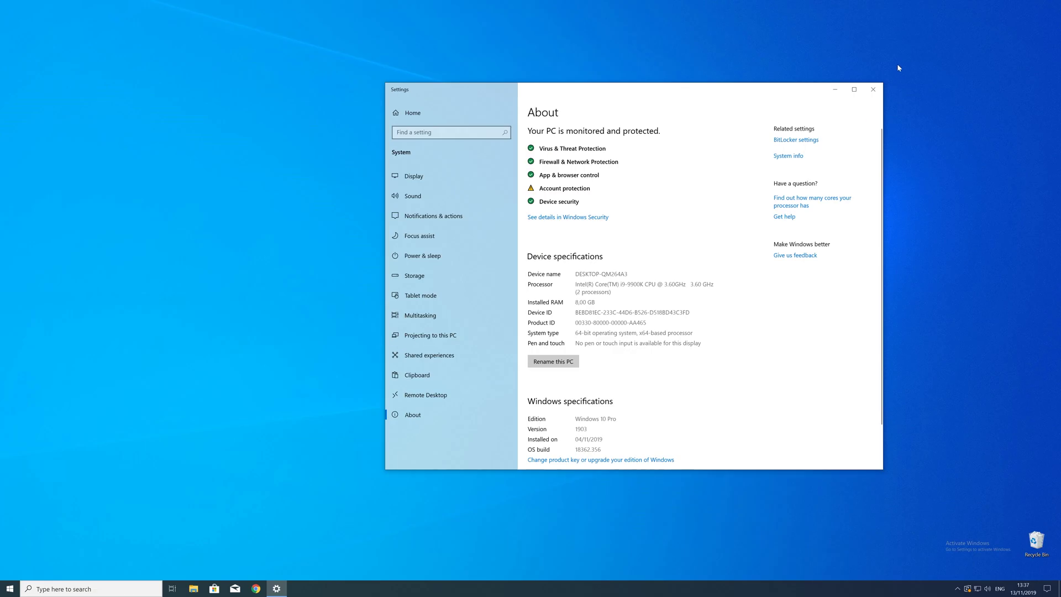
pyautogui.click(873, 89)
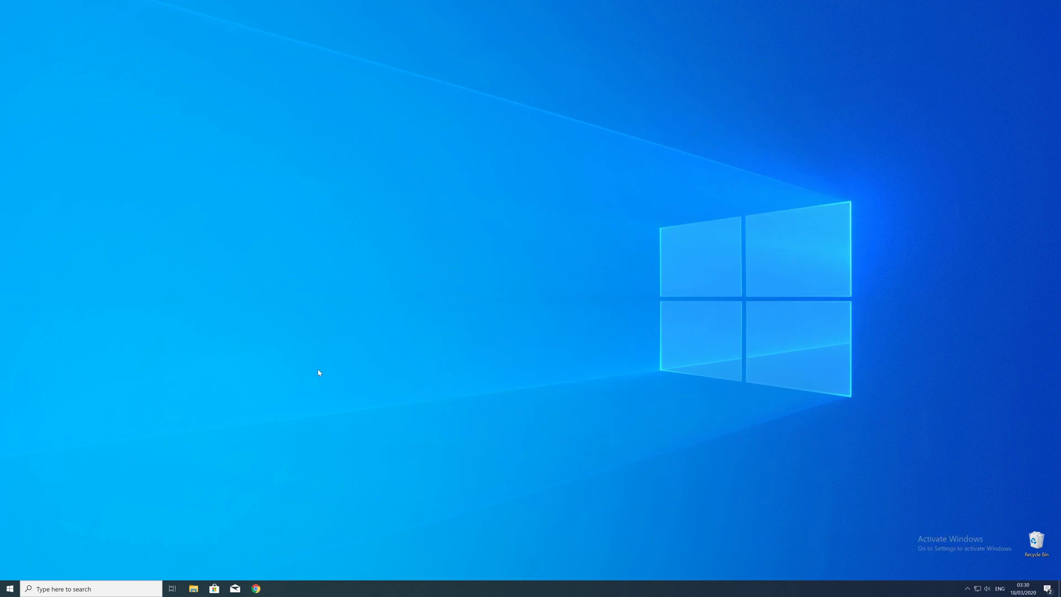
# - Load the pasted STS Tutorial DLL URL and download the 32-bit and 64-bit zips
pyautogui.write('https://www.sts-tutorial.com/download/api-ms-win-core-errorhandling-l1-1-0')
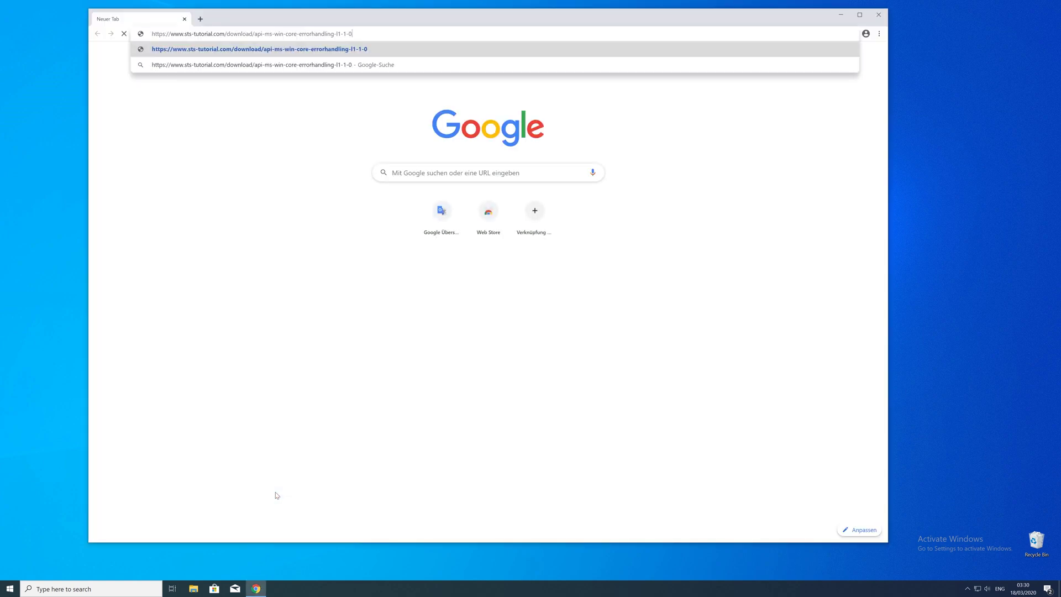
pyautogui.press('Return')
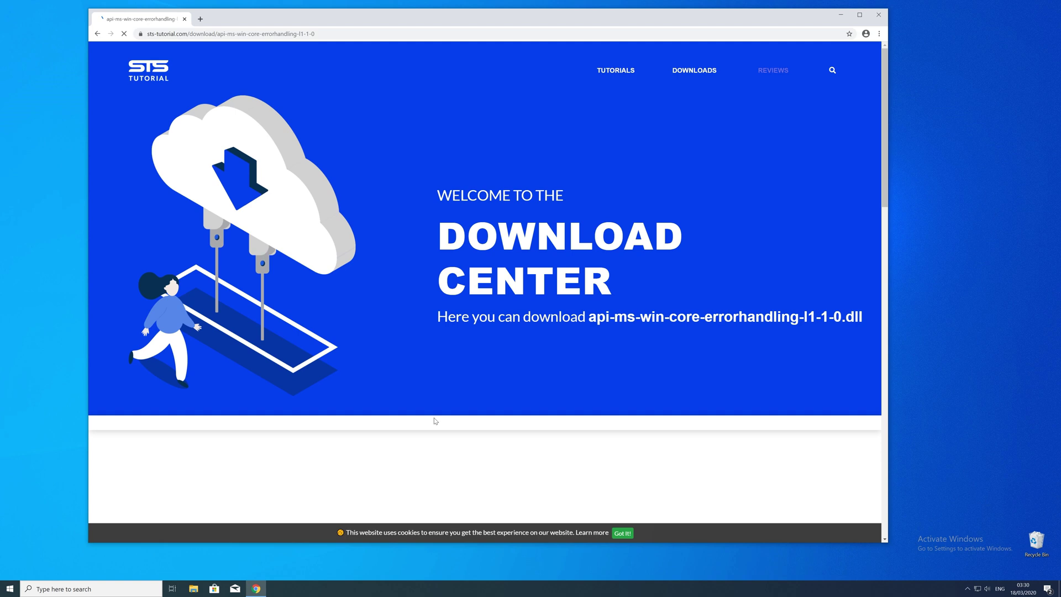
pyautogui.scroll(-5, 435, 421)
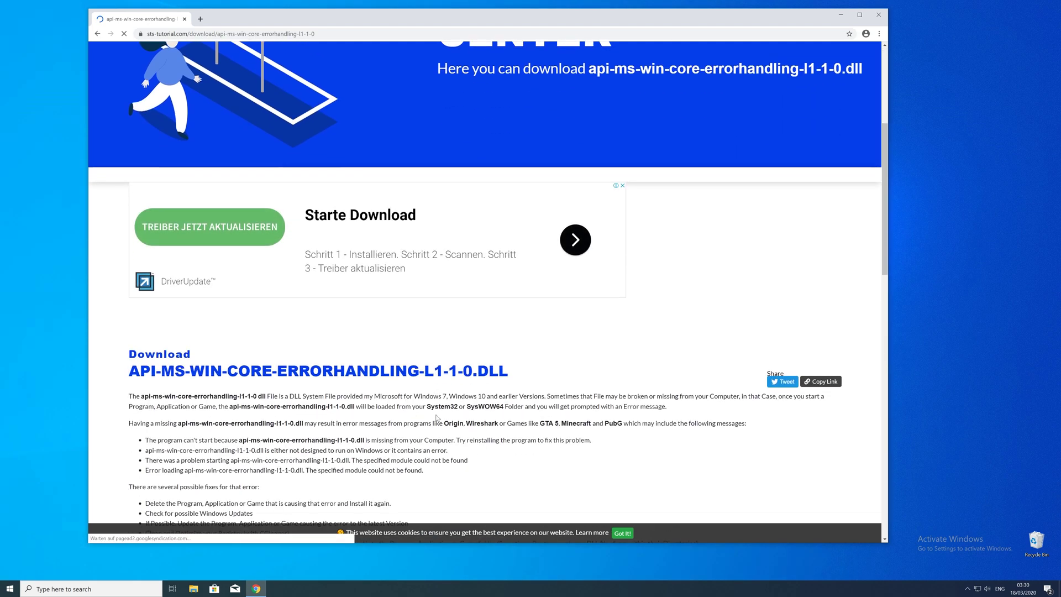
pyautogui.scroll(-3, 435, 419)
pyautogui.scroll(-1, 437, 418)
pyautogui.scroll(-2, 436, 417)
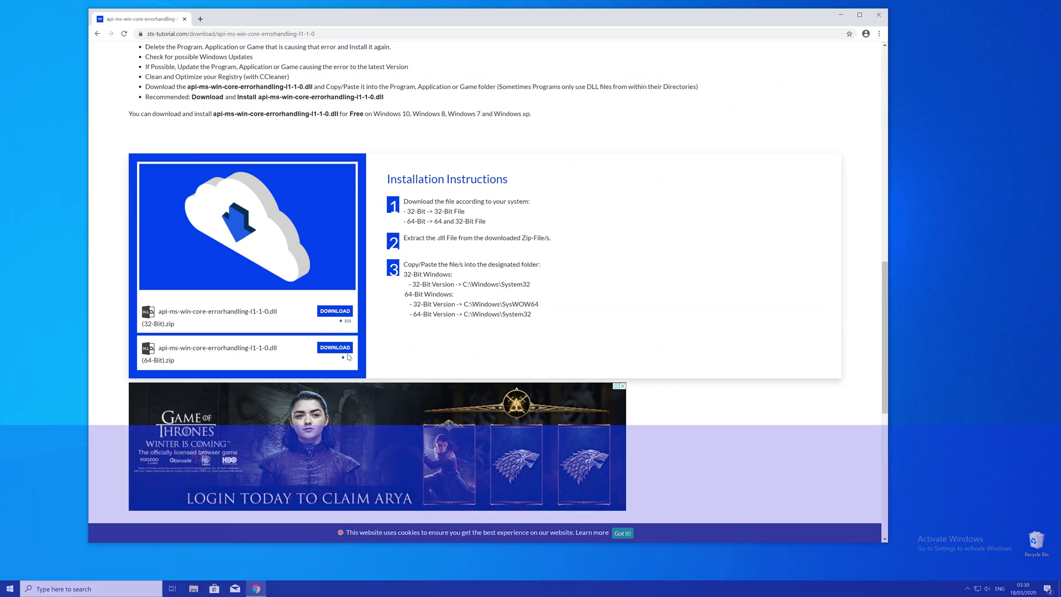
pyautogui.click(339, 313)
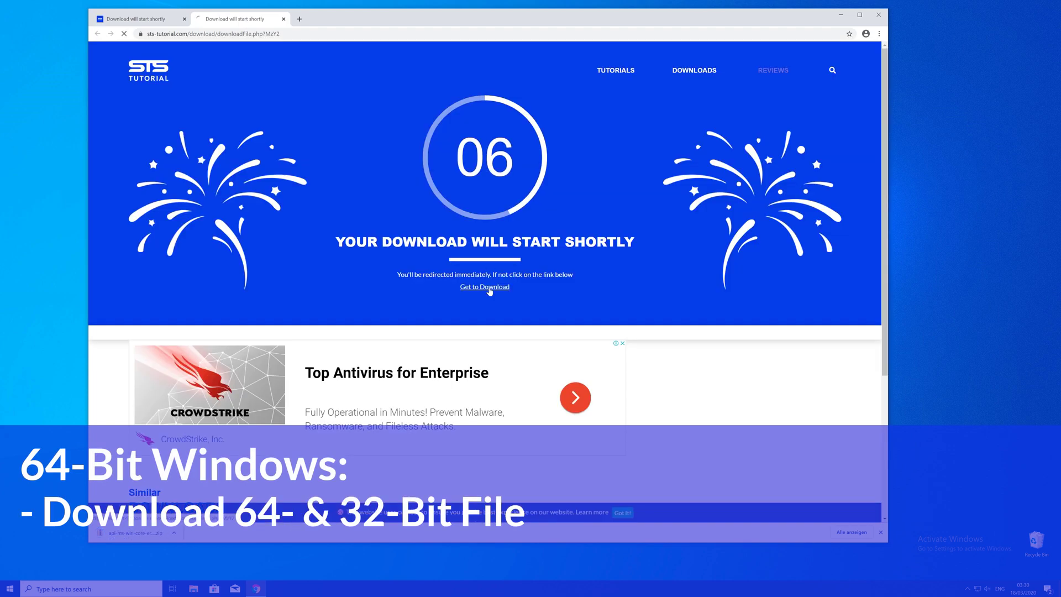
pyautogui.click(488, 288)
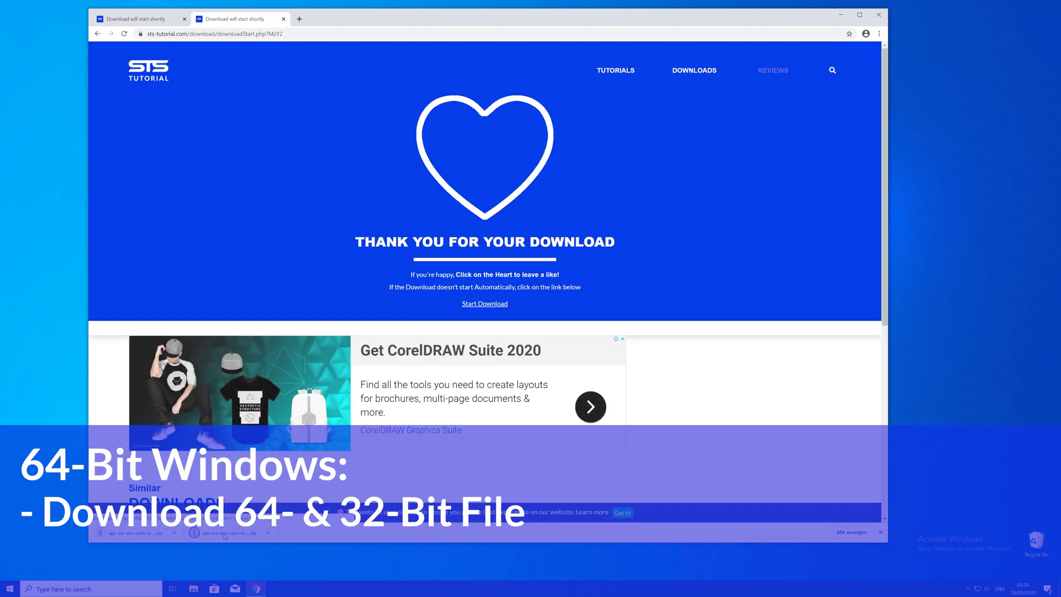
pyautogui.click(125, 530)
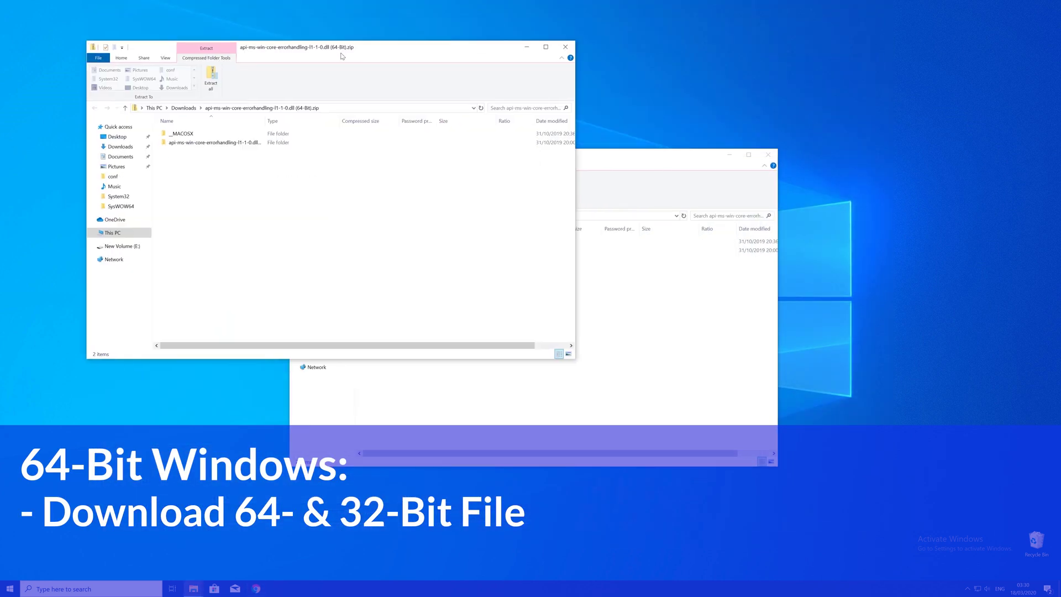
pyautogui.moveTo(340, 50); pyautogui.dragTo(269, 21)
# - Open the DLL folders inside the 64-bit and 32-bit zips and start a new Explorer window
pyautogui.doubleClick(141, 107)
pyautogui.doubleClick(659, 106)
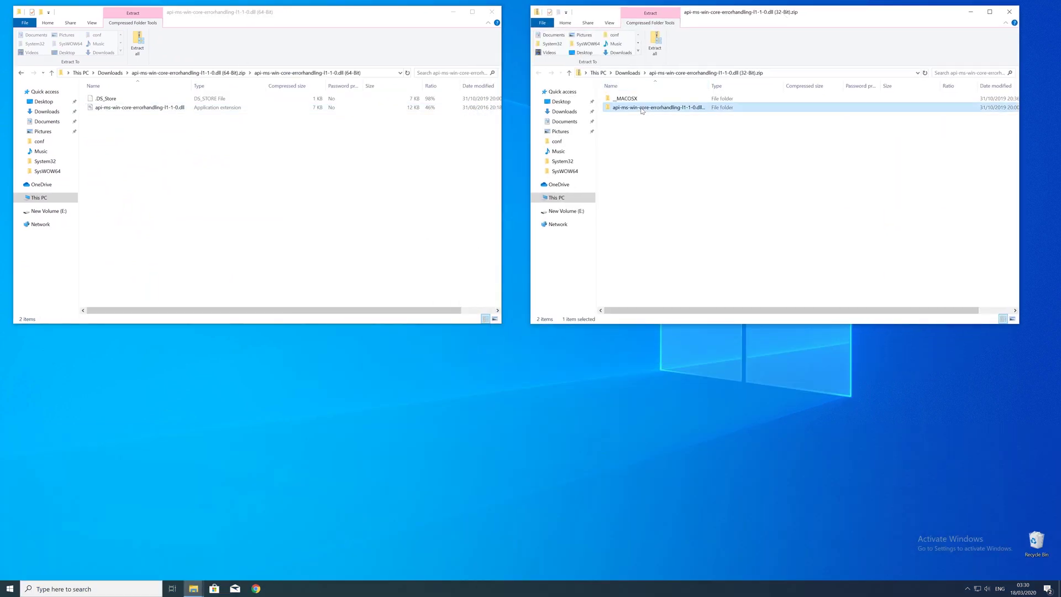
pyautogui.rightClick(193, 588)
pyautogui.click(178, 543)
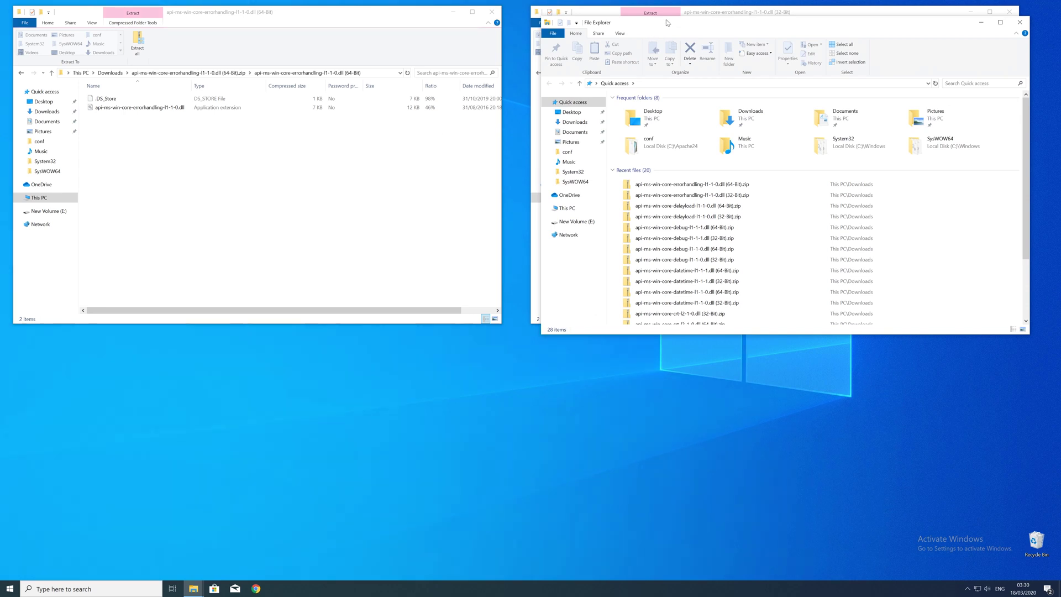
pyautogui.moveTo(666, 20); pyautogui.dragTo(420, 148)
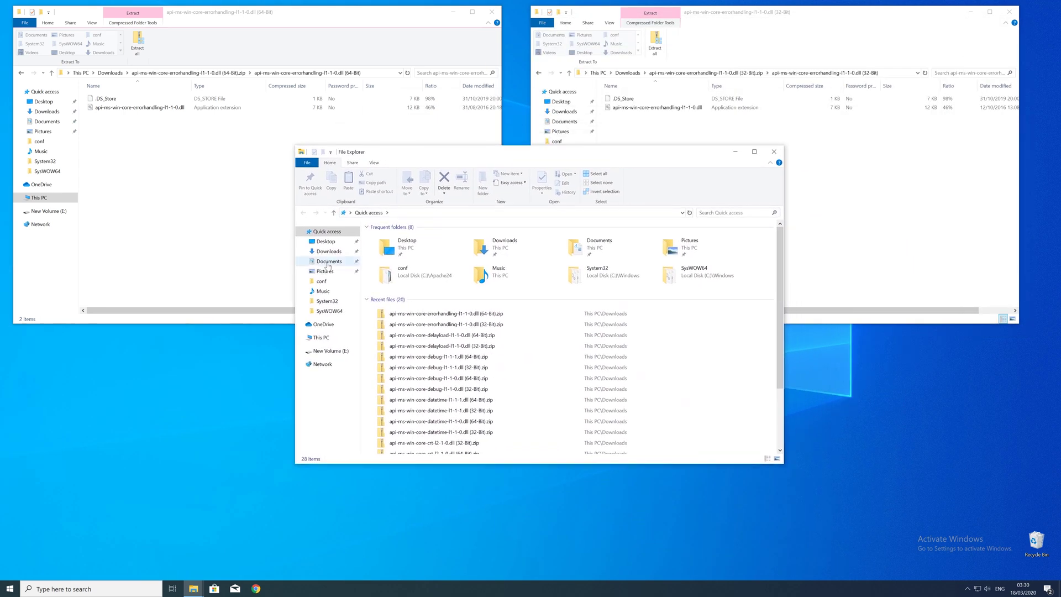
# - Browse from This PC into Local Disk (C:) and the Windows folder
pyautogui.click(322, 340)
pyautogui.click(400, 325)
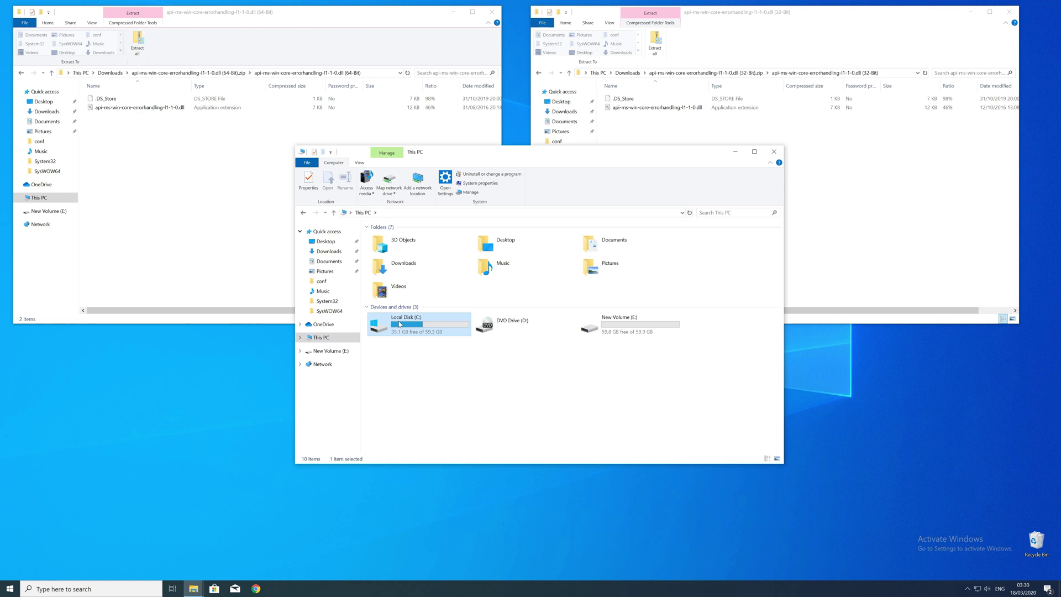
pyautogui.doubleClick(400, 326)
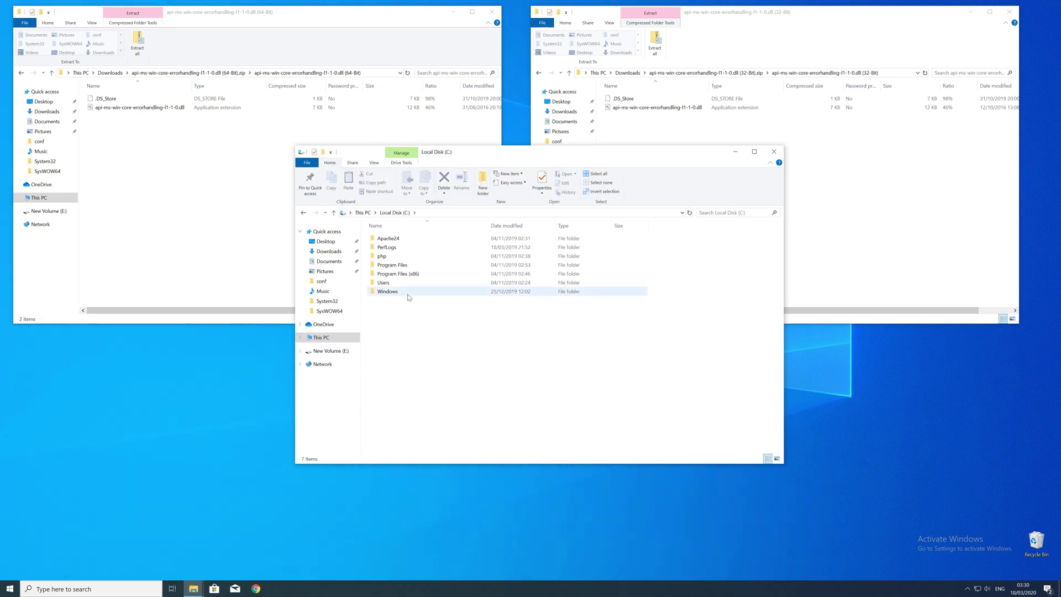
pyautogui.doubleClick(387, 291)
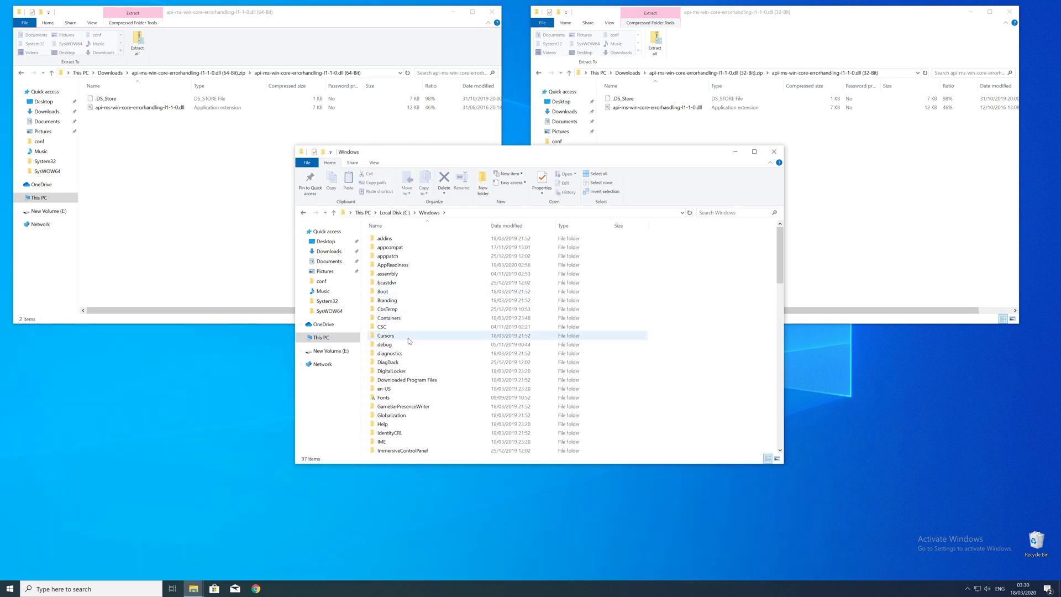
pyautogui.scroll(-5, 407, 332)
pyautogui.scroll(-6, 407, 354)
pyautogui.scroll(-5, 407, 357)
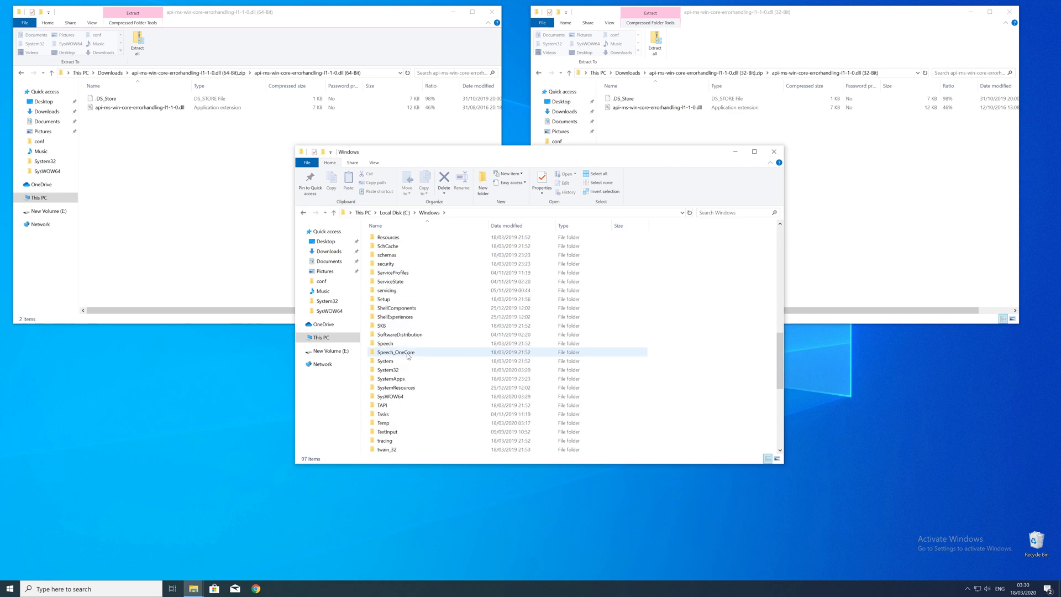
# - Copy the 32-bit DLL into SysWOW64 and the 64-bit DLL into System32, granting admin permission
pyautogui.click(403, 370)
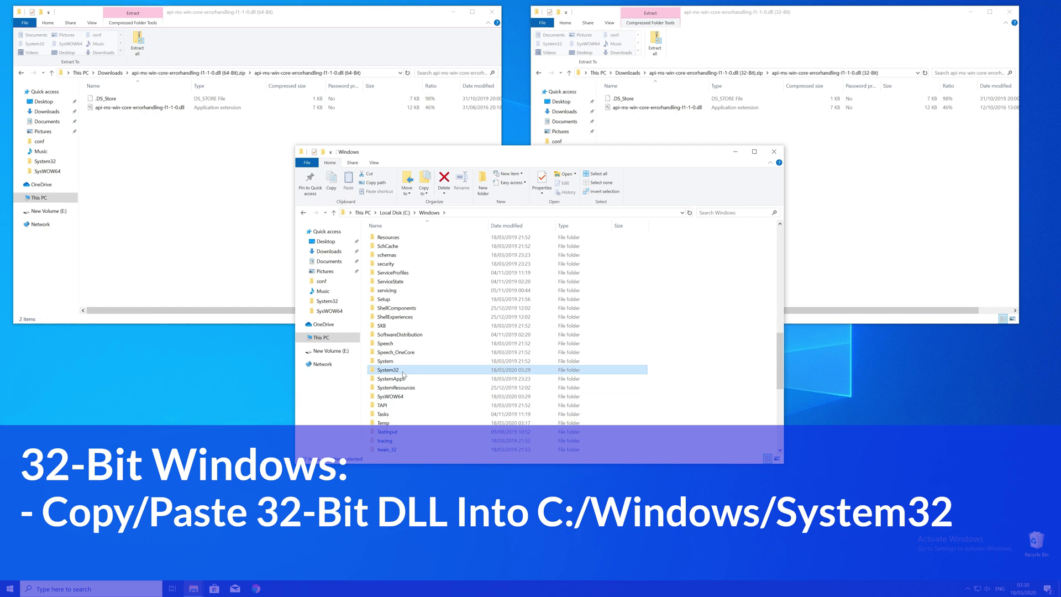
pyautogui.moveTo(655, 107); pyautogui.dragTo(404, 383)
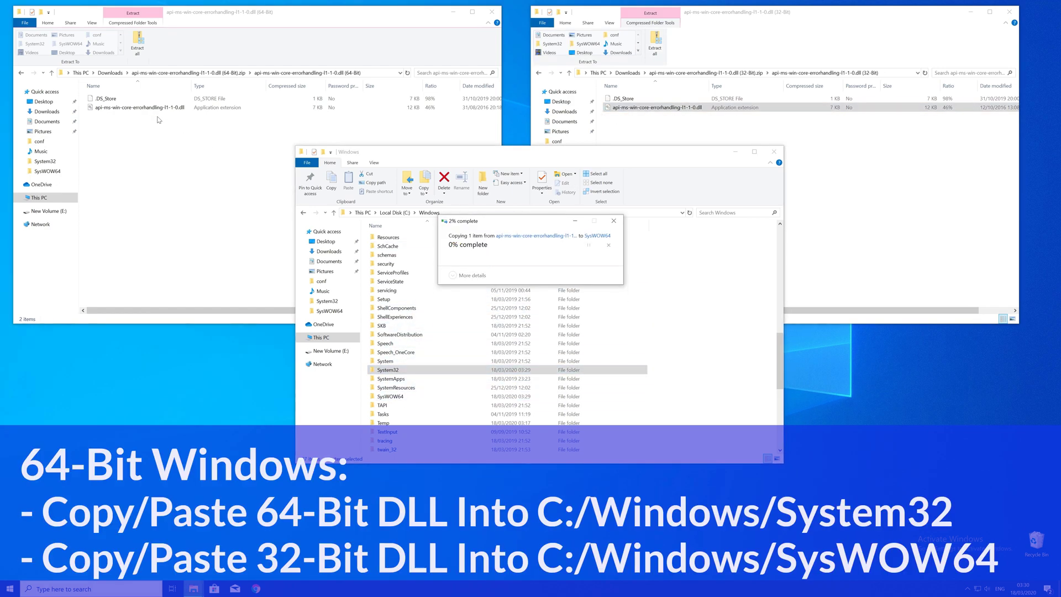
pyautogui.moveTo(141, 107); pyautogui.dragTo(375, 365)
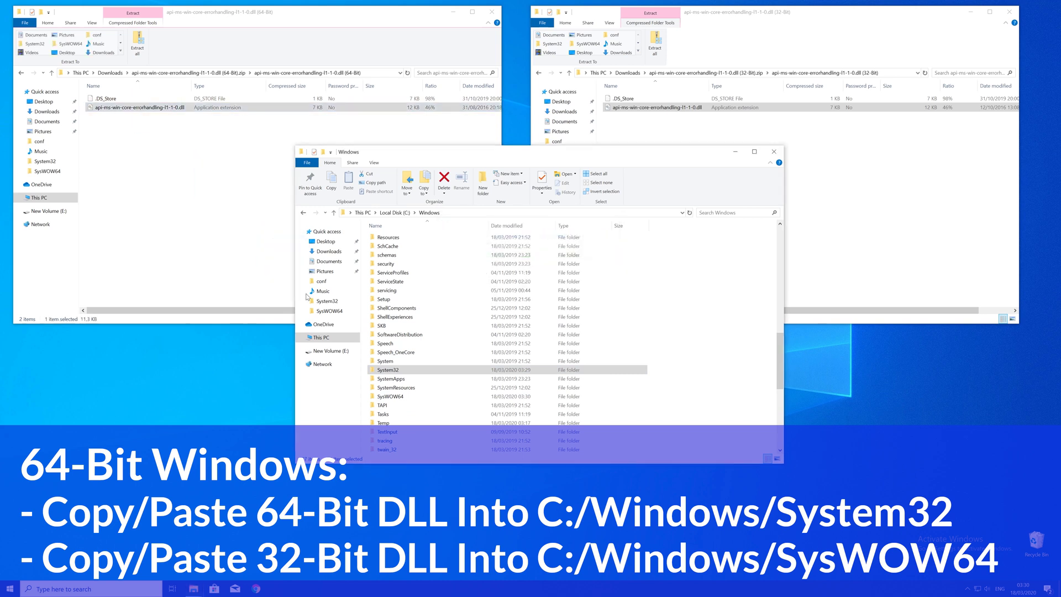
pyautogui.moveTo(375, 366); pyautogui.dragTo(374, 365)
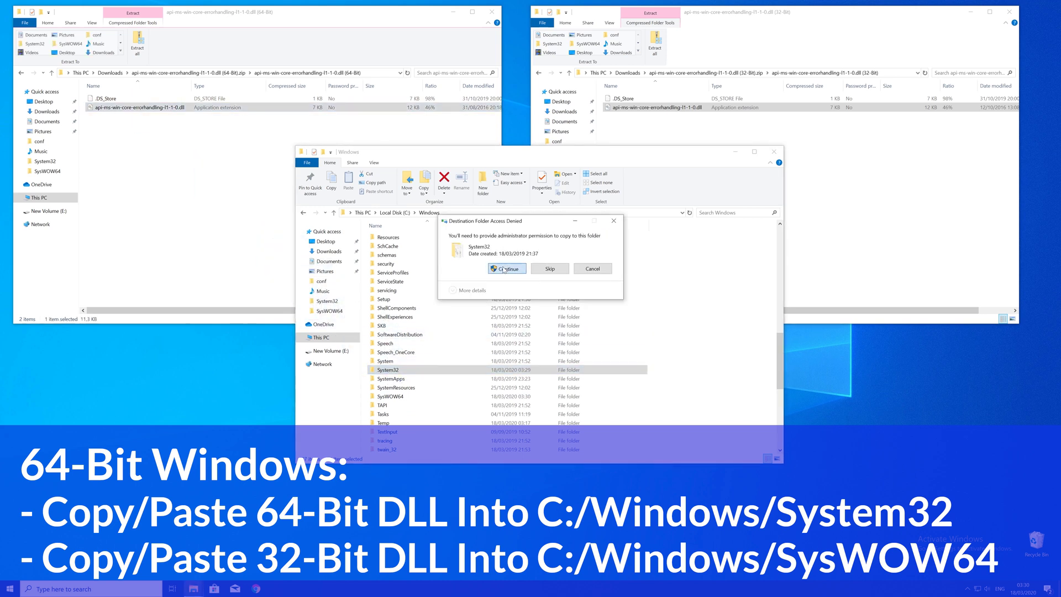
pyautogui.click(505, 270)
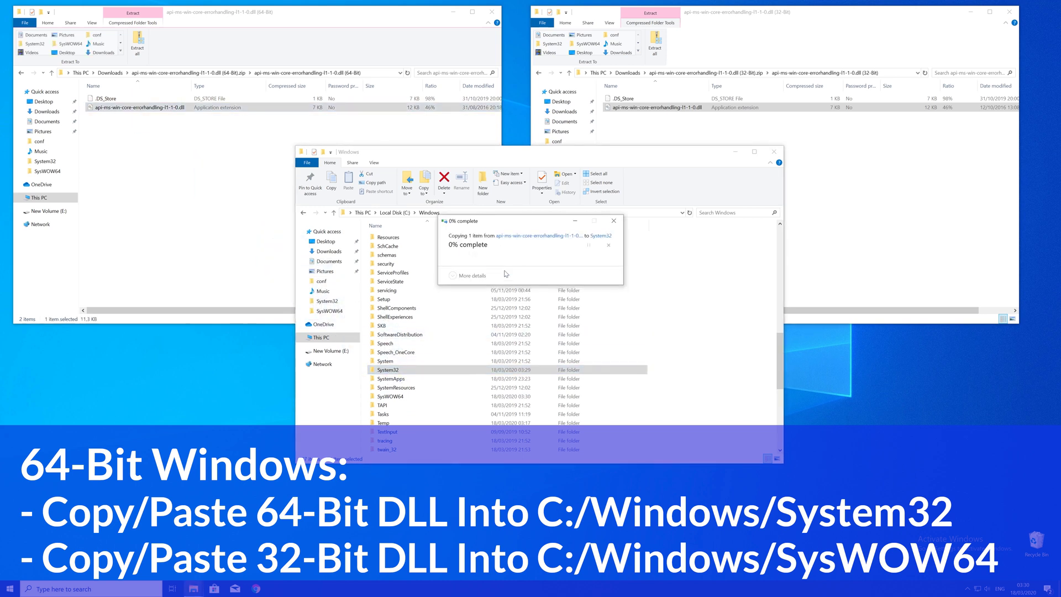
# - Close the Windows folder window and both zip windows
pyautogui.click(774, 152)
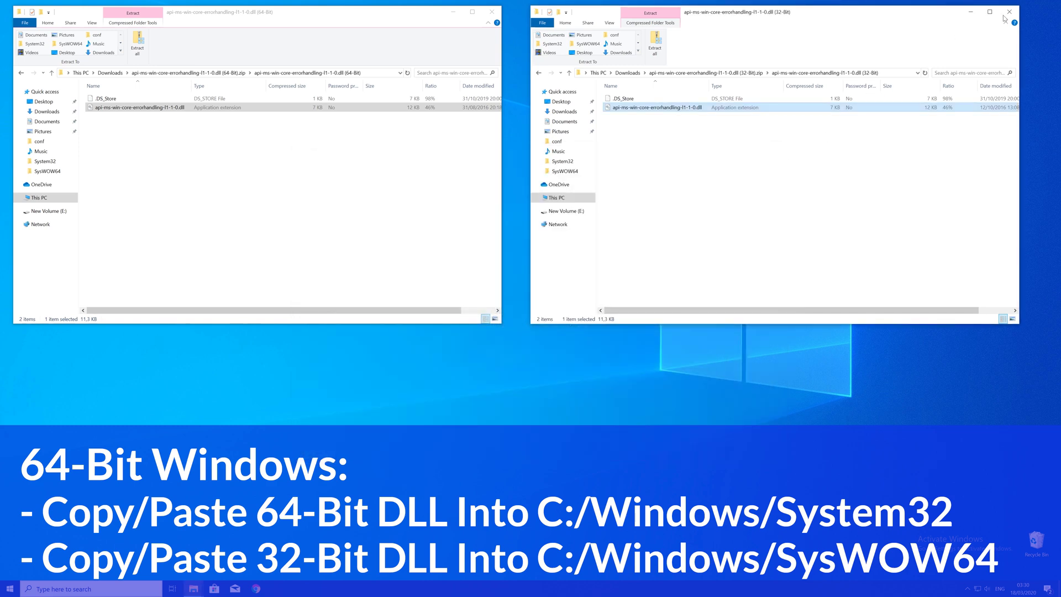
pyautogui.click(1009, 12)
pyautogui.click(491, 12)
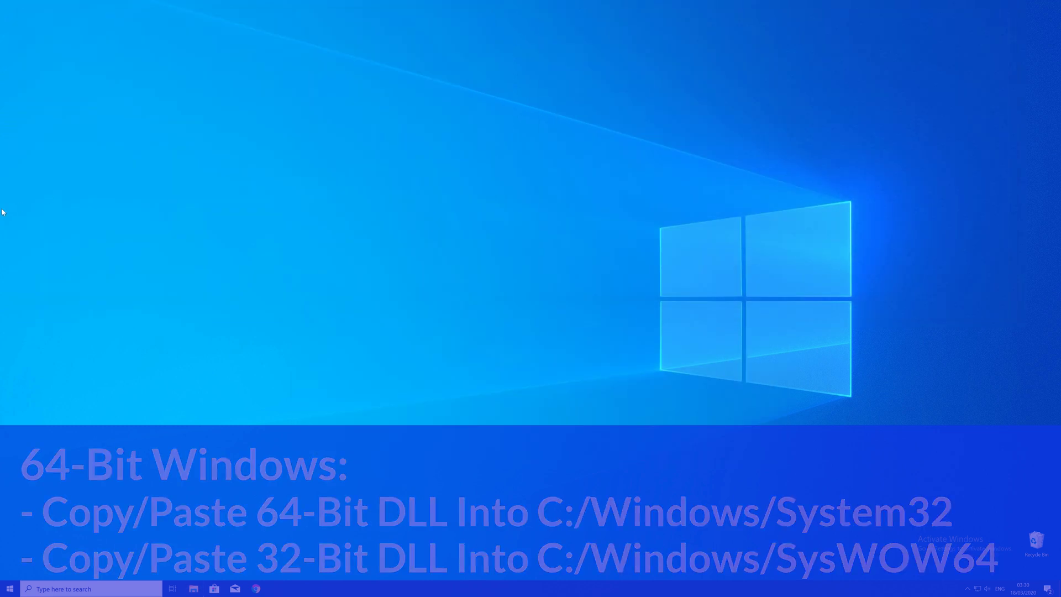